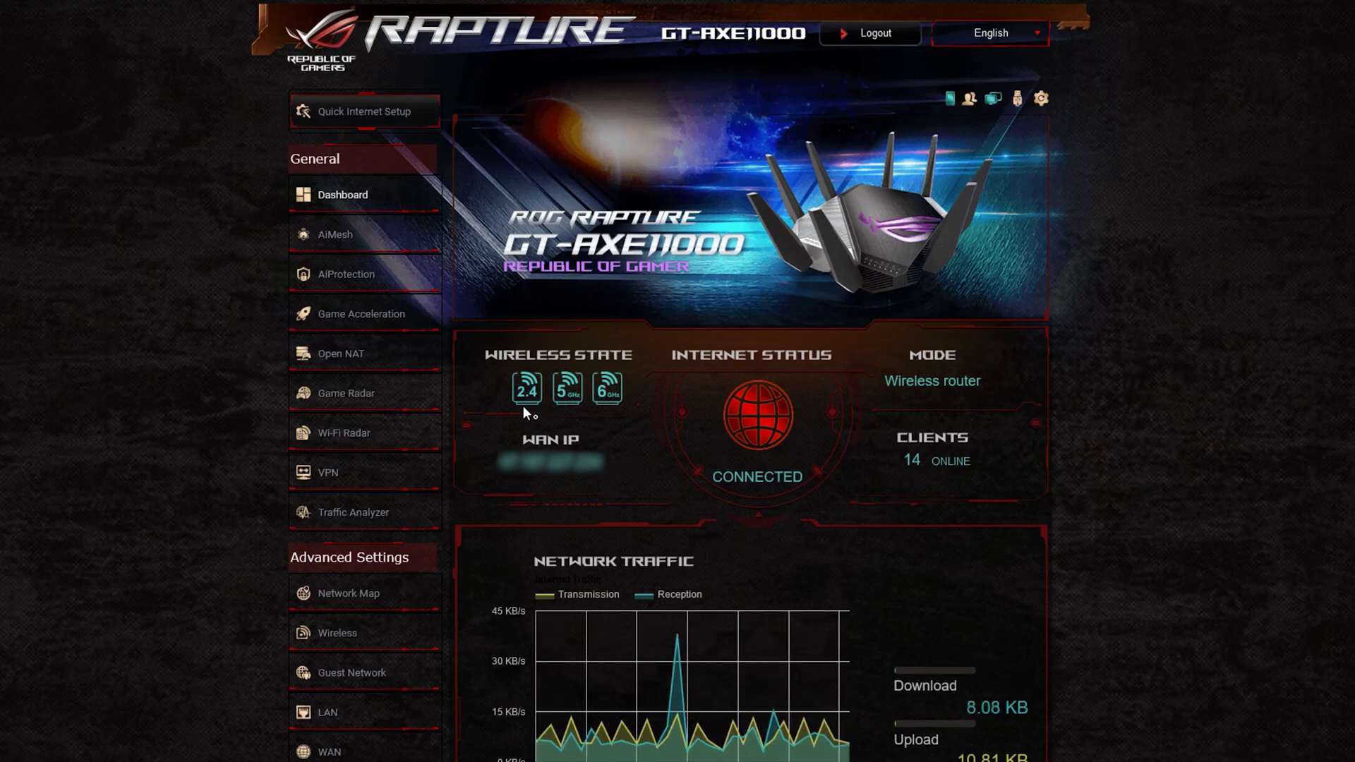
Check Game Radar server pings for Dota 2, League of Legends and Heroes of the Storm, then return to Diablo 3.
{"action": "scroll", "coordinate": [1129, 408], "scroll_direction": "down", "scroll_amount": 9}
{"action": "scroll", "coordinate": [1130, 407], "scroll_direction": "down", "scroll_amount": 2}
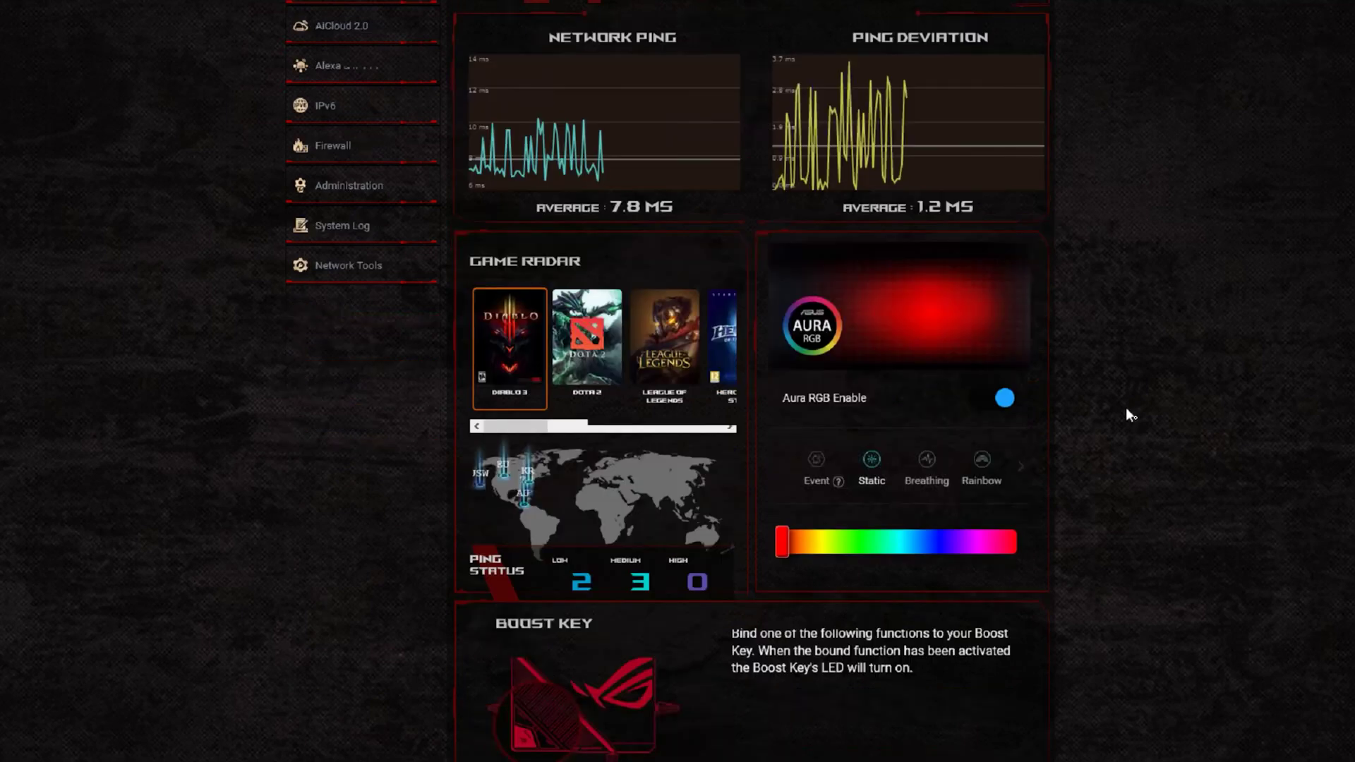
{"action": "scroll", "coordinate": [1127, 408], "scroll_direction": "down", "scroll_amount": 1}
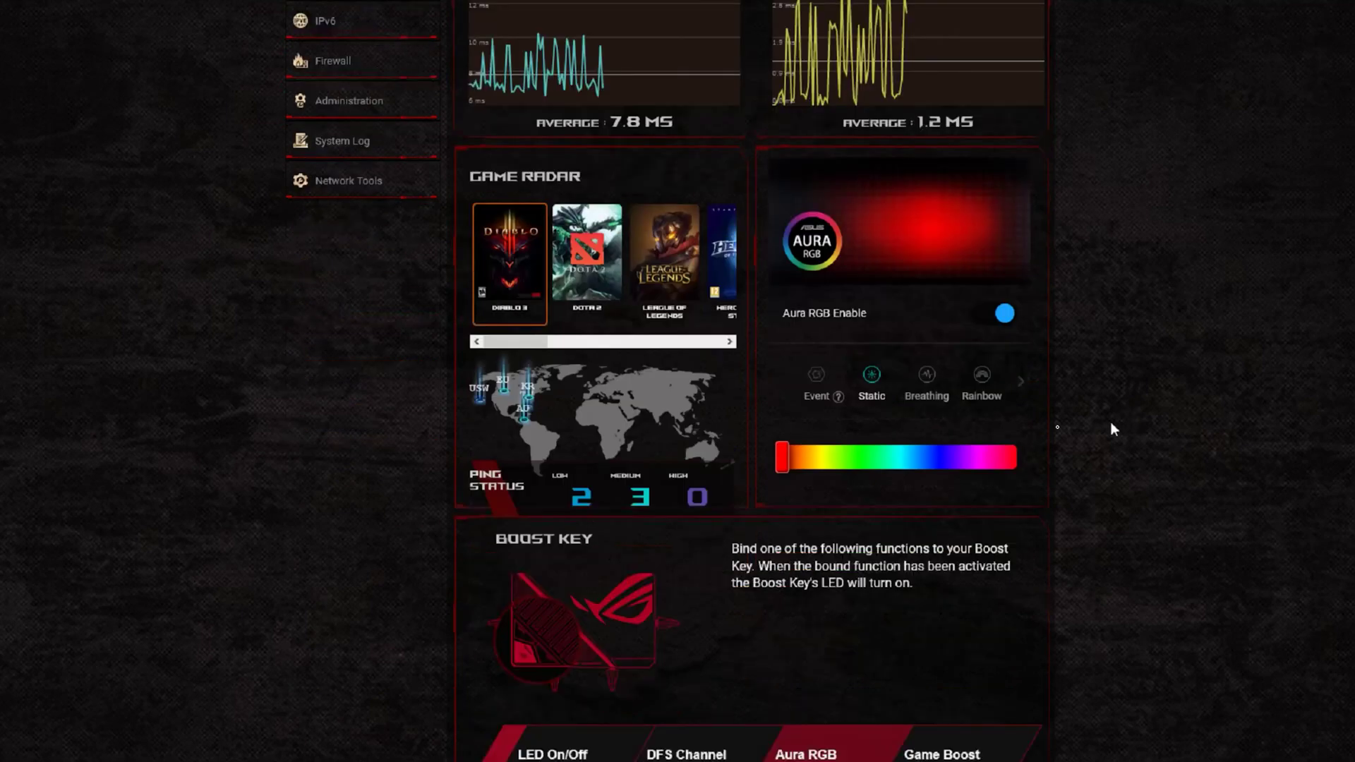
{"action": "left_click", "coordinate": [578, 274]}
{"action": "left_click", "coordinate": [660, 272]}
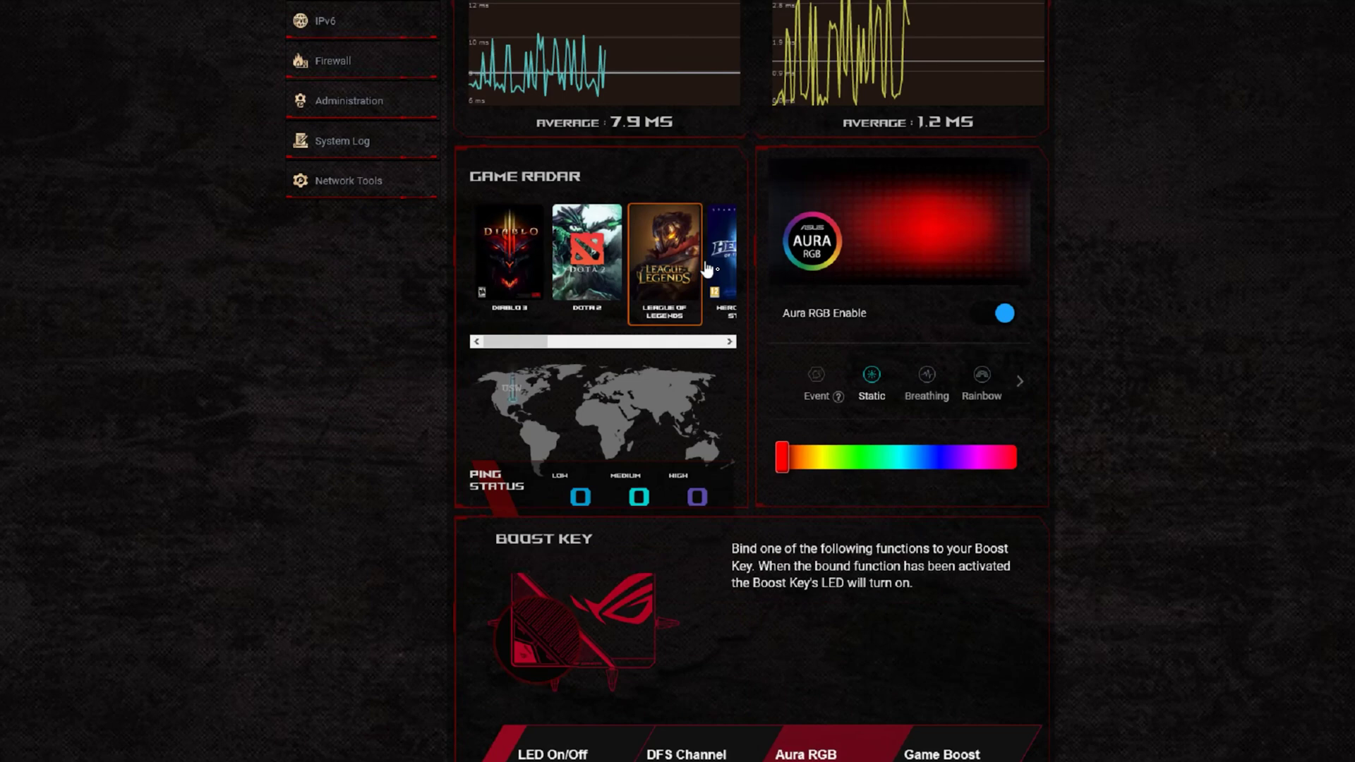
{"action": "left_click", "coordinate": [708, 268]}
{"action": "left_click", "coordinate": [526, 266]}
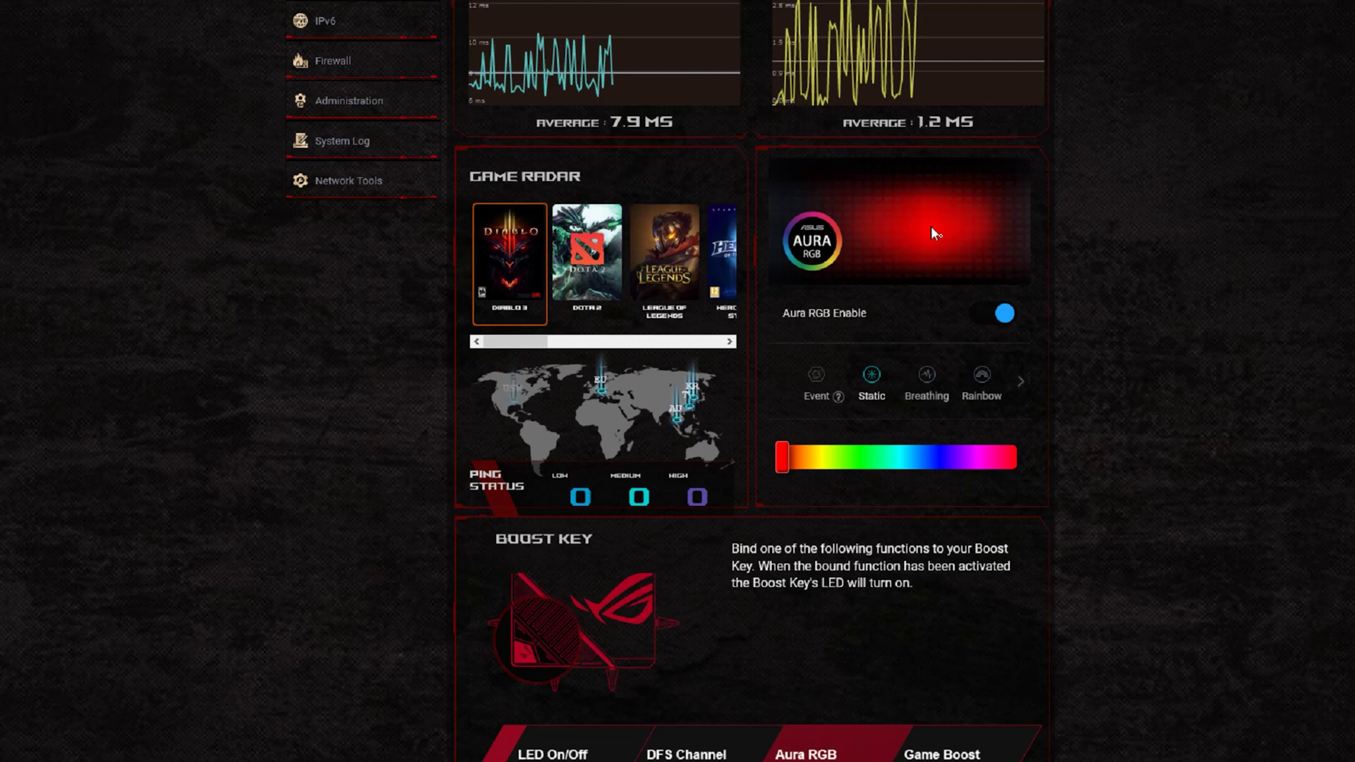
Switch Aura RGB lighting to the Rainbow effect and bind the Boost Key to Aura RGB.
{"action": "left_click", "coordinate": [931, 381]}
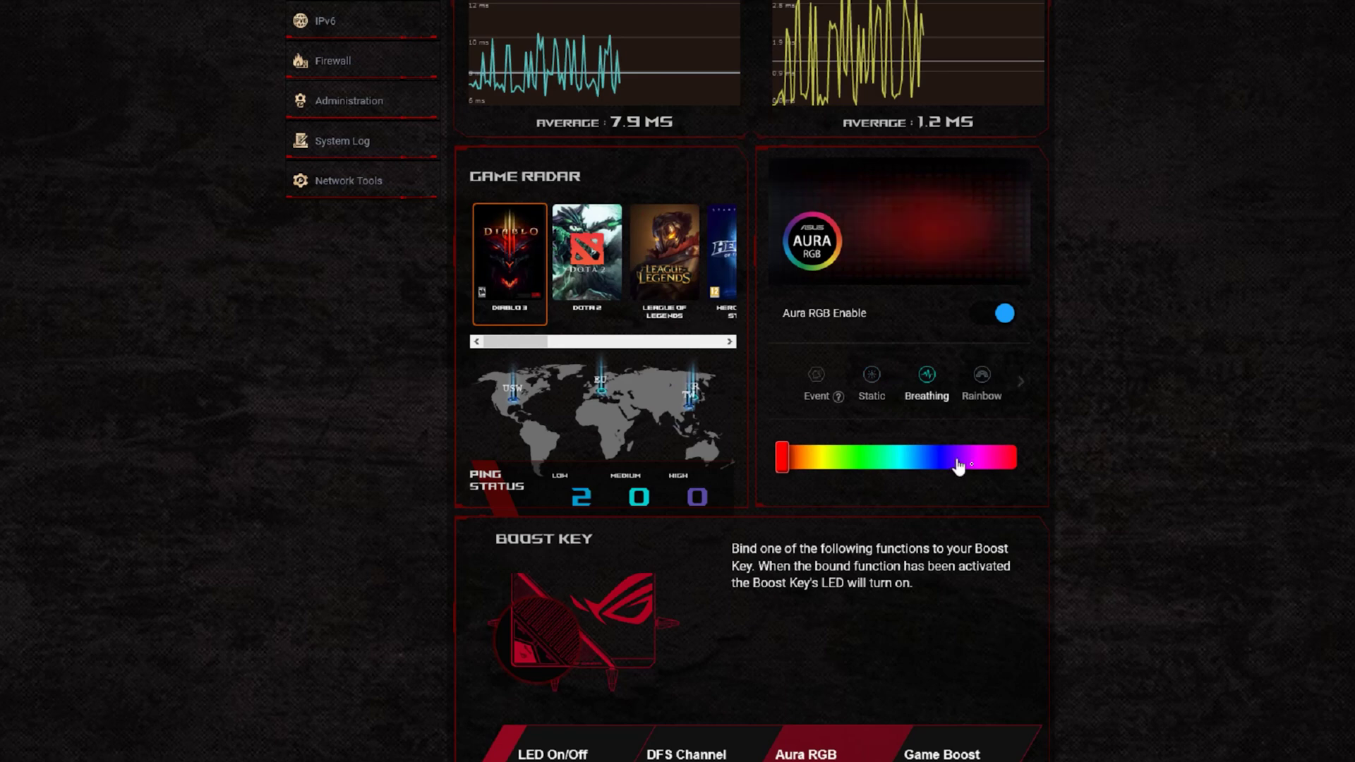
{"action": "left_click", "coordinate": [981, 385]}
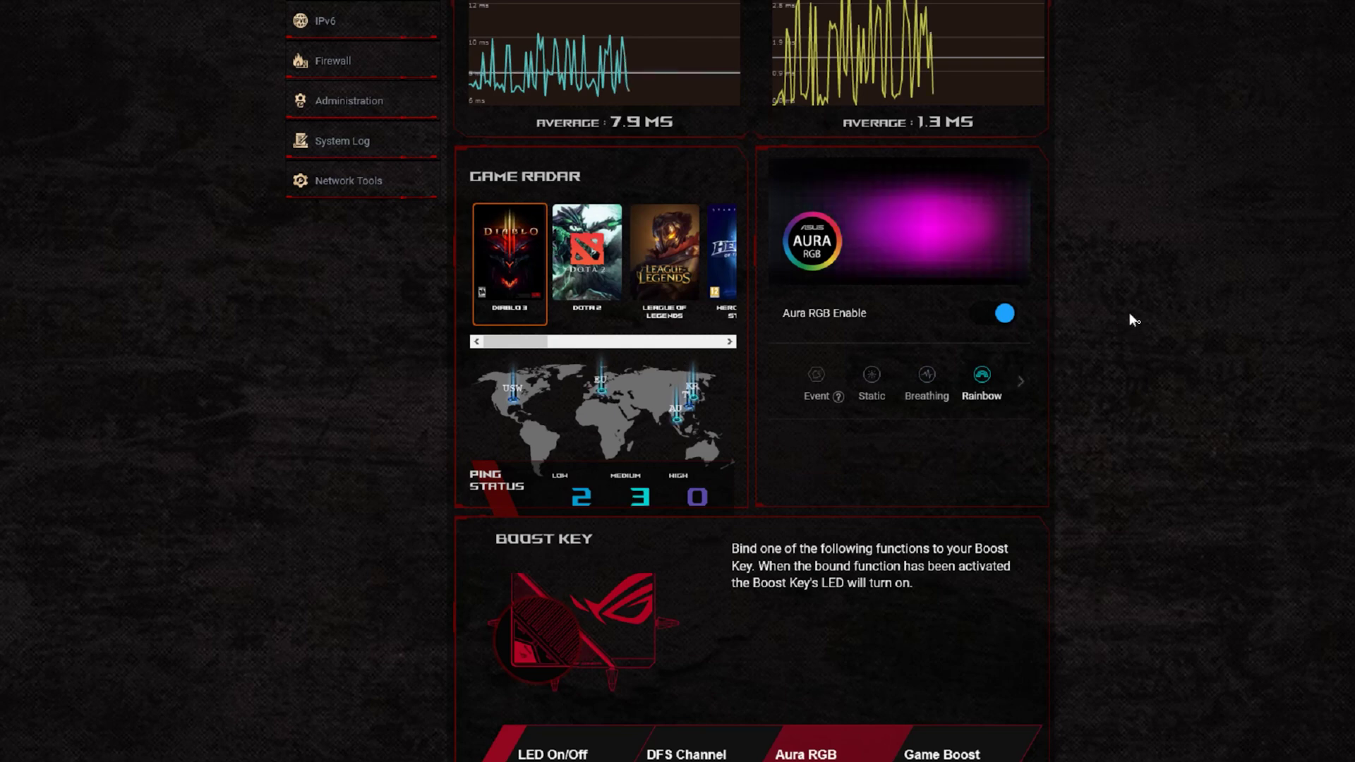
{"action": "scroll", "coordinate": [1108, 336], "scroll_direction": "down", "scroll_amount": 3}
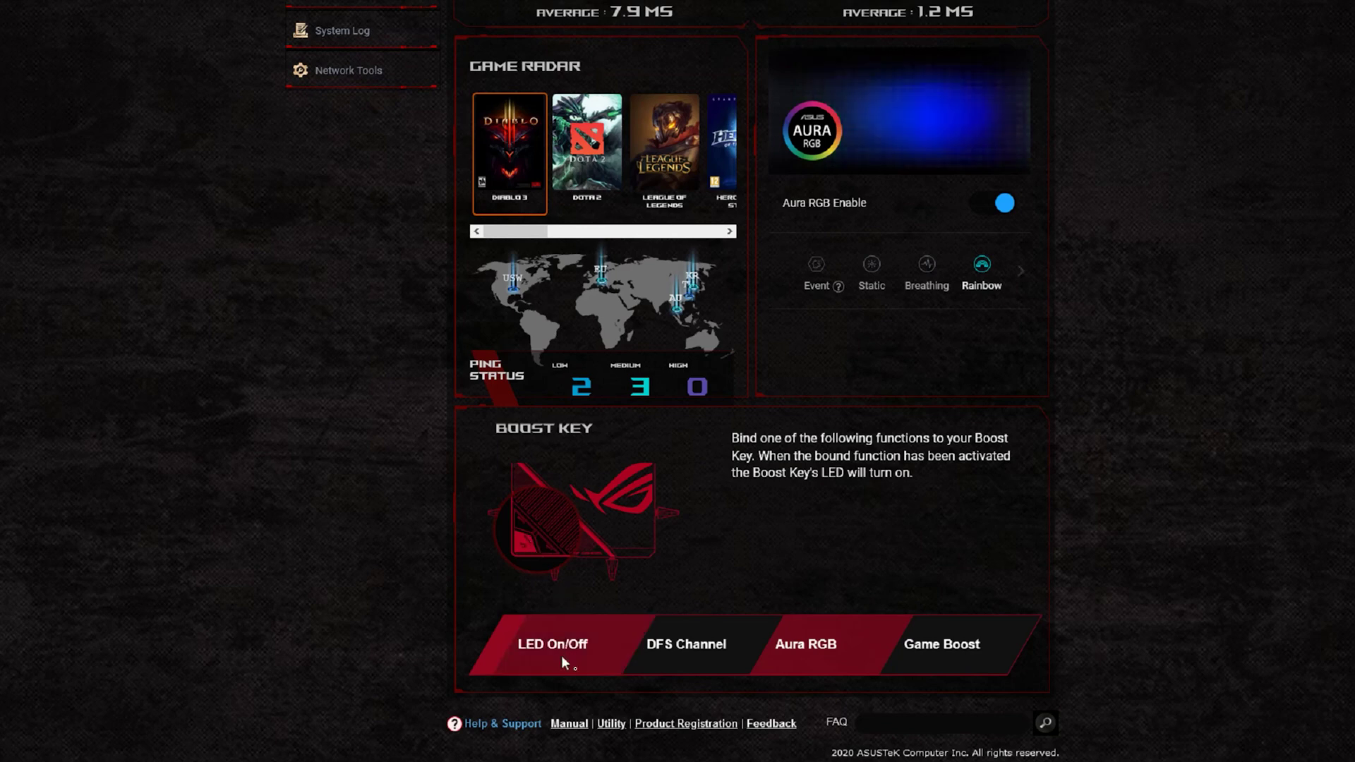
{"action": "left_click", "coordinate": [789, 658]}
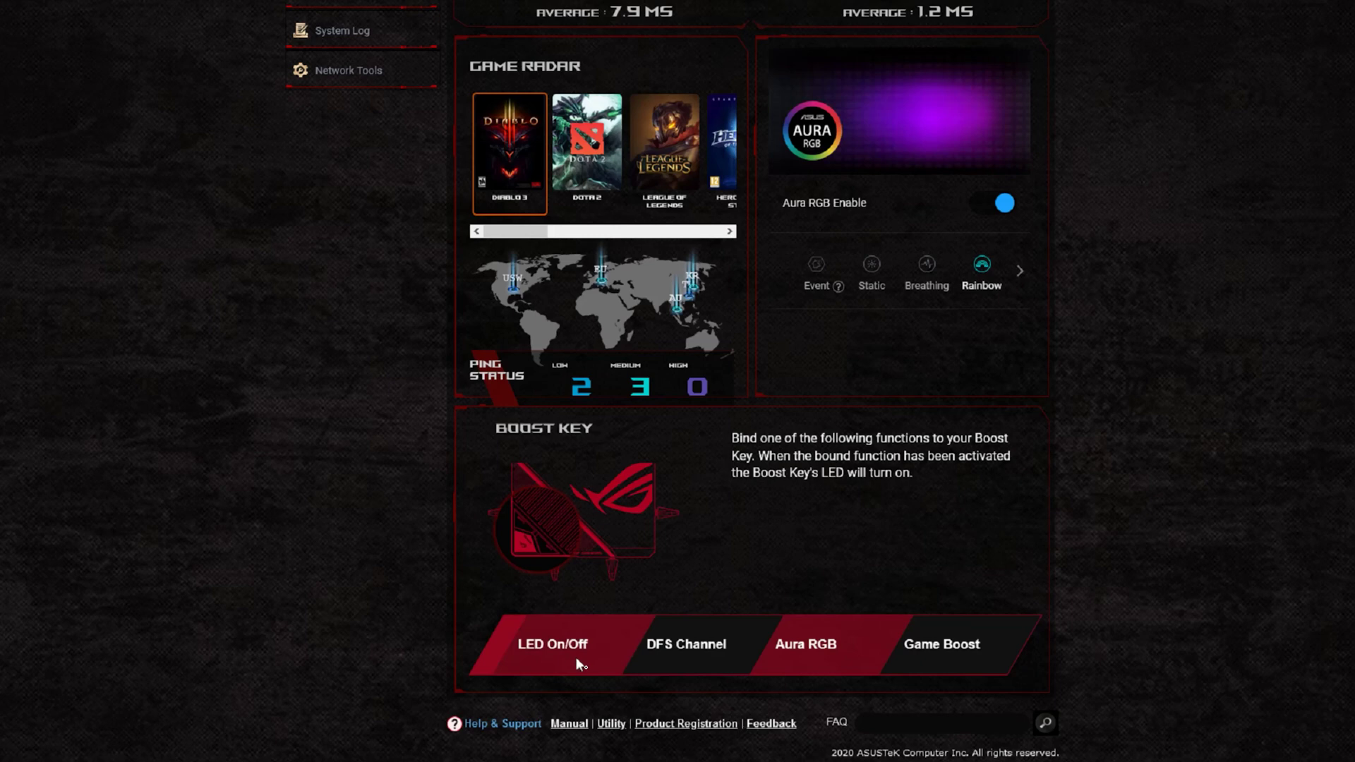
{"action": "left_click", "coordinate": [929, 653]}
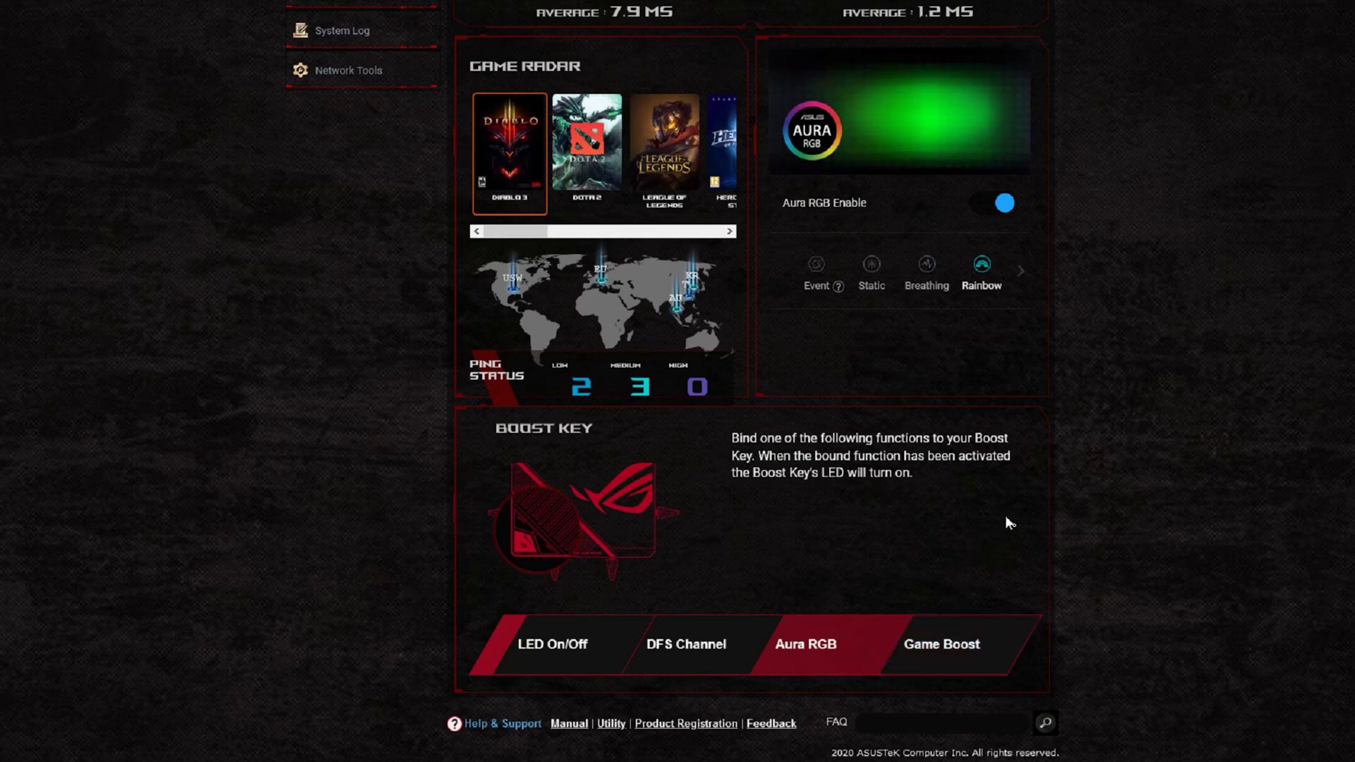
Scroll back to the top of the Dashboard, then down the Game Acceleration page to Gaming Port Prioritization.
{"action": "scroll", "coordinate": [1144, 473], "scroll_direction": "up", "scroll_amount": 3}
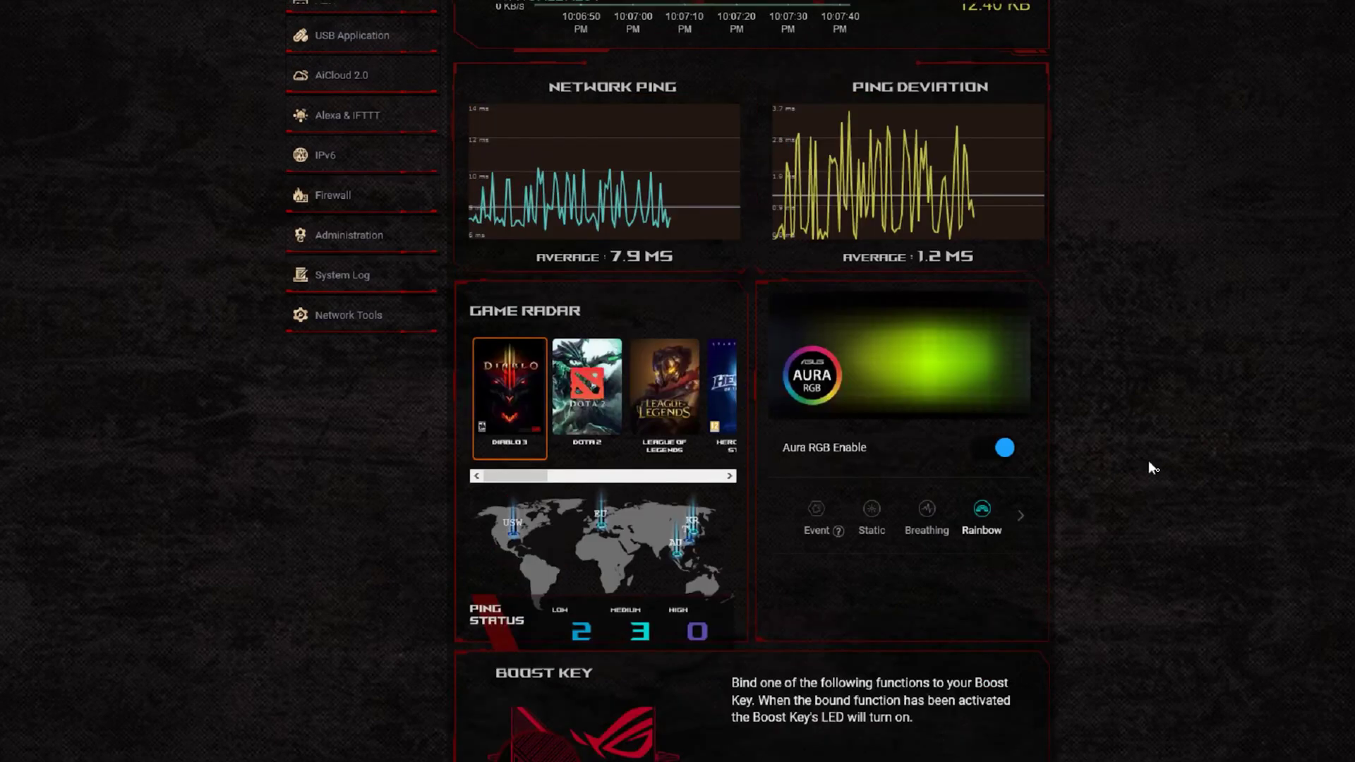
{"action": "scroll", "coordinate": [1149, 462], "scroll_direction": "up", "scroll_amount": 4}
{"action": "scroll", "coordinate": [1149, 478], "scroll_direction": "up", "scroll_amount": 5}
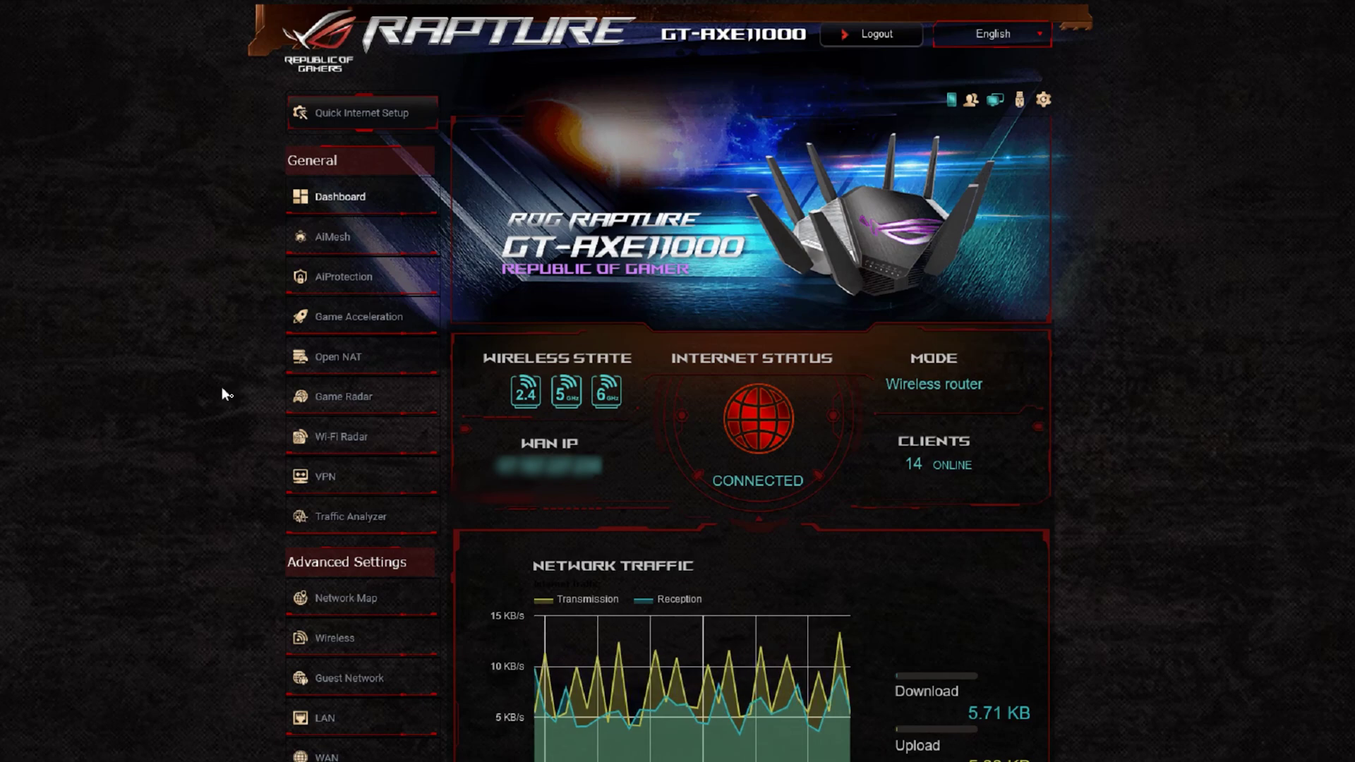
{"action": "scroll", "coordinate": [222, 402], "scroll_direction": "down", "scroll_amount": 3}
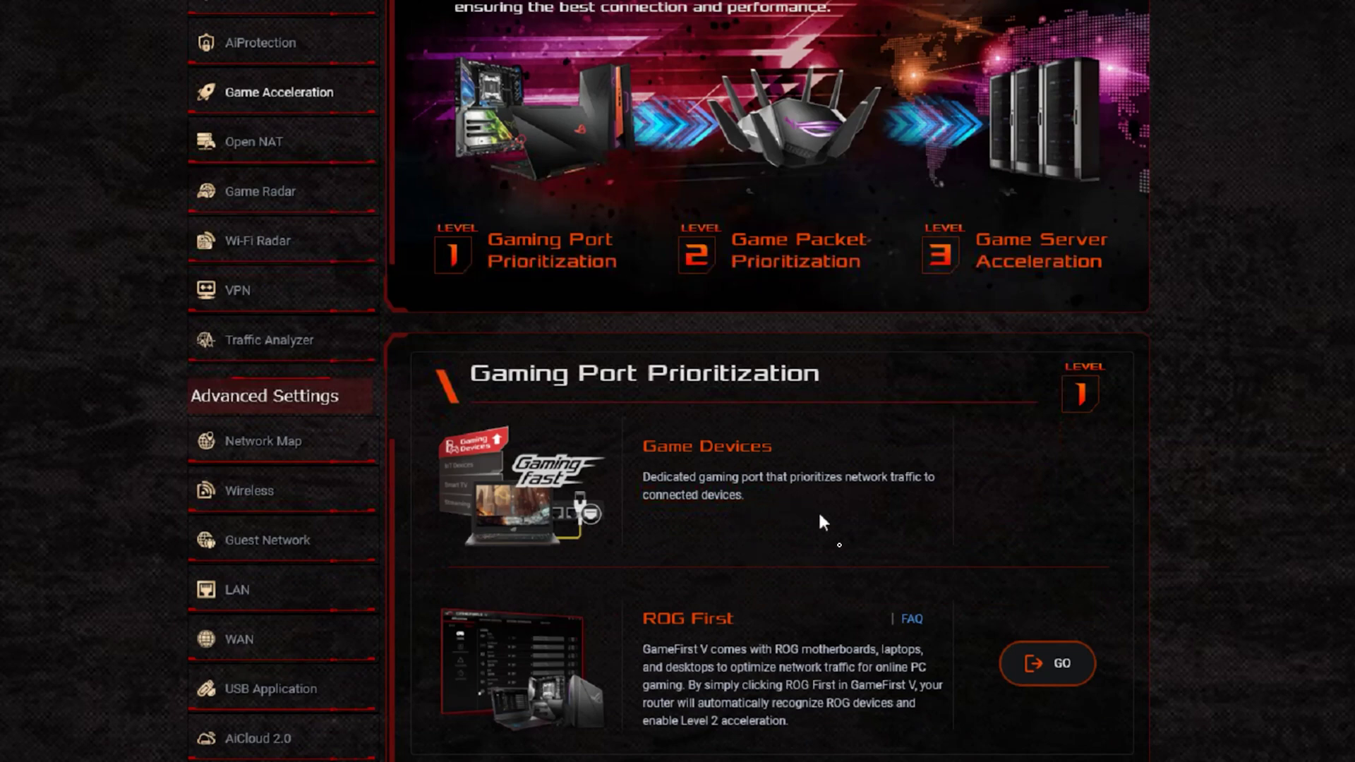
{"action": "scroll", "coordinate": [825, 509], "scroll_direction": "down", "scroll_amount": 1}
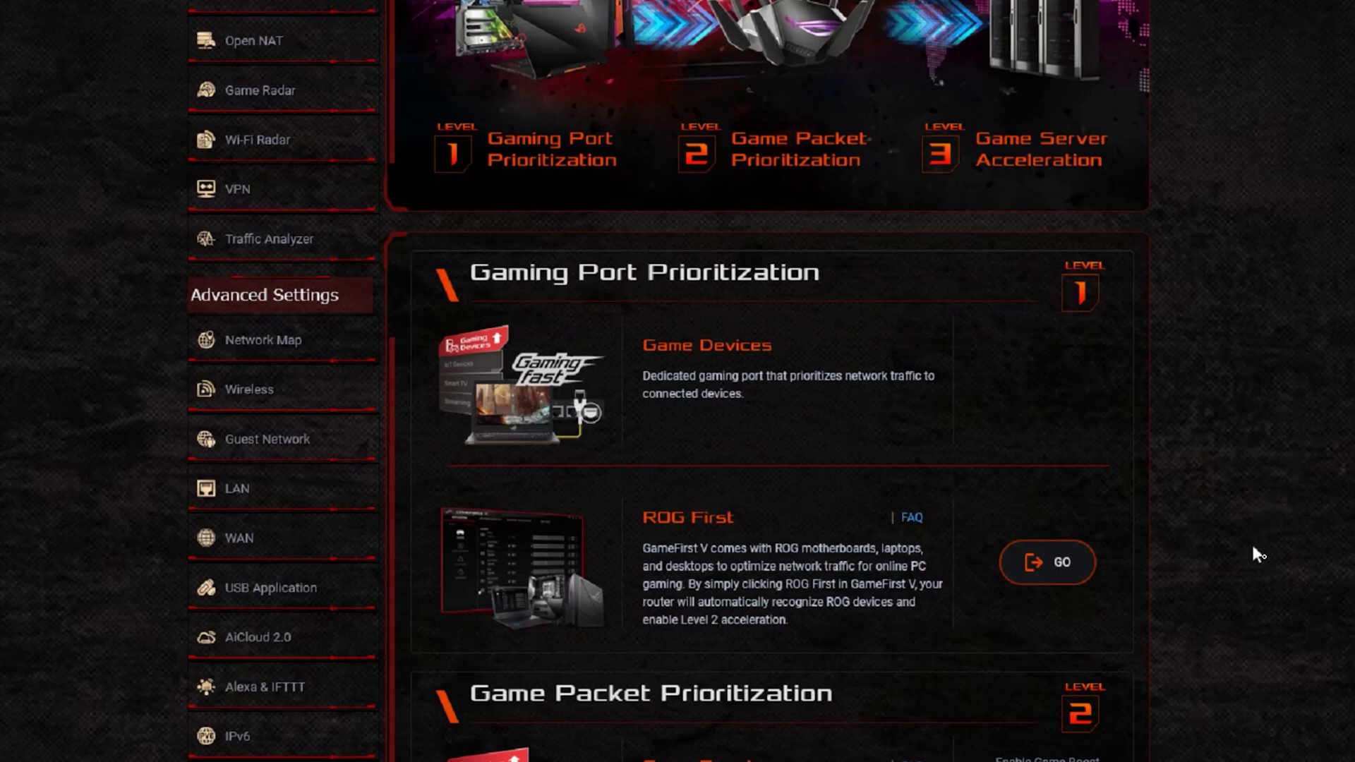
{"action": "scroll", "coordinate": [1252, 545], "scroll_direction": "down", "scroll_amount": 1}
{"action": "scroll", "coordinate": [1244, 561], "scroll_direction": "down", "scroll_amount": 4}
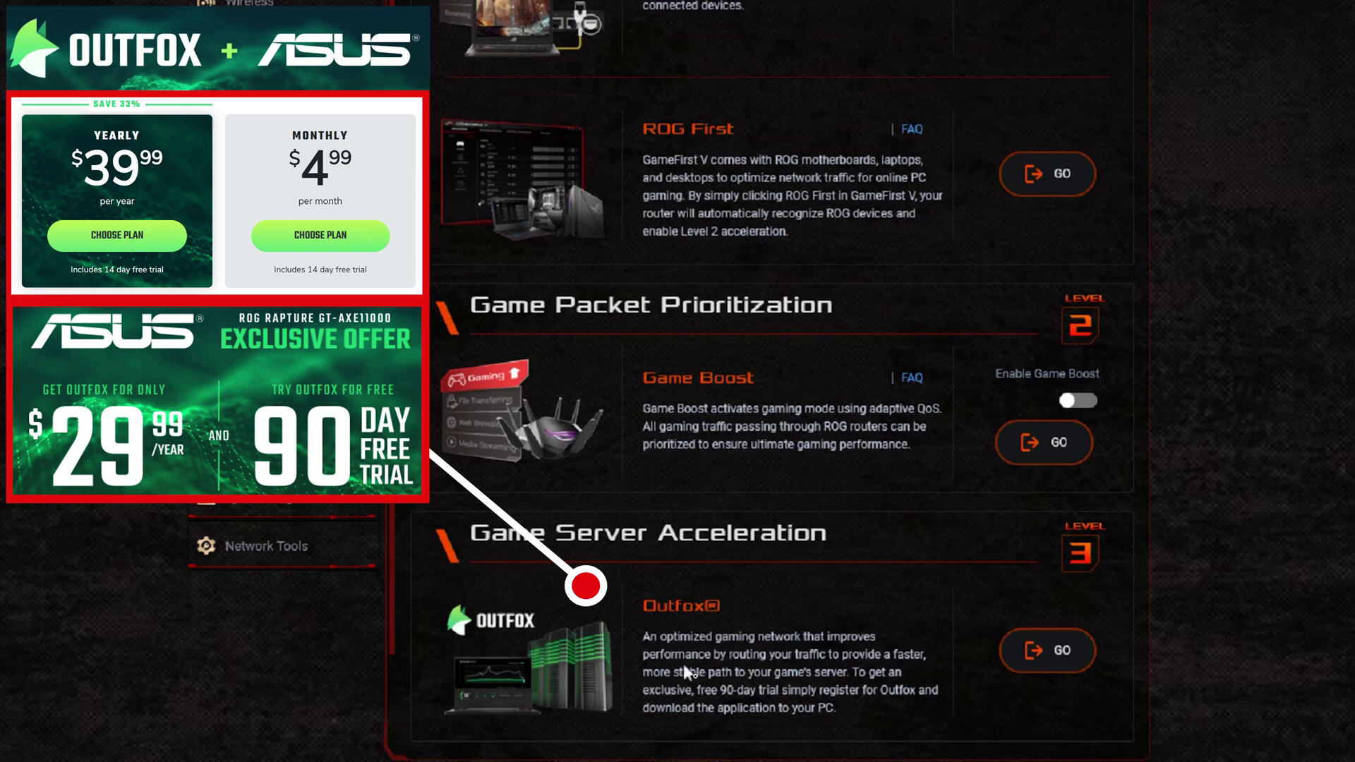
{"action": "scroll", "coordinate": [656, 667], "scroll_direction": "up", "scroll_amount": 2}
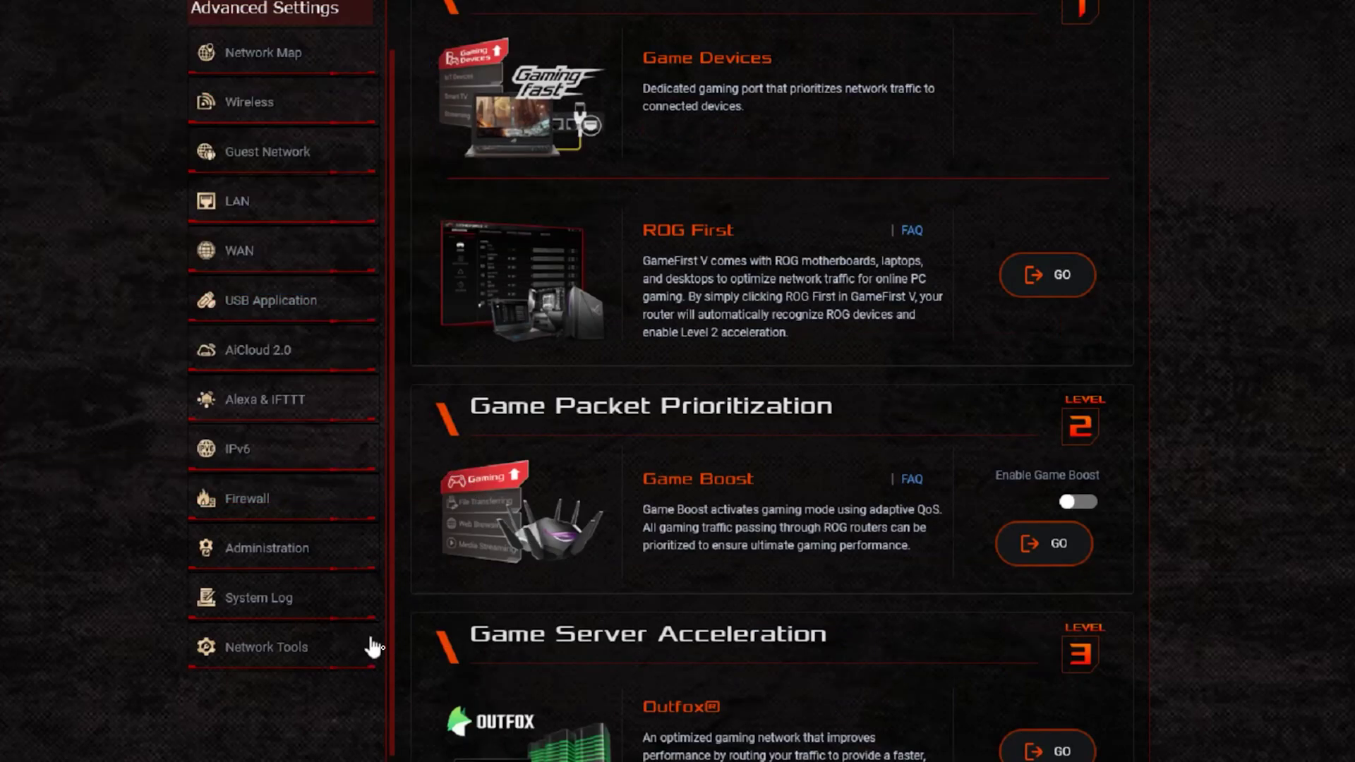
{"action": "scroll", "coordinate": [442, 611], "scroll_direction": "up", "scroll_amount": 5}
{"action": "scroll", "coordinate": [444, 547], "scroll_direction": "up", "scroll_amount": 3}
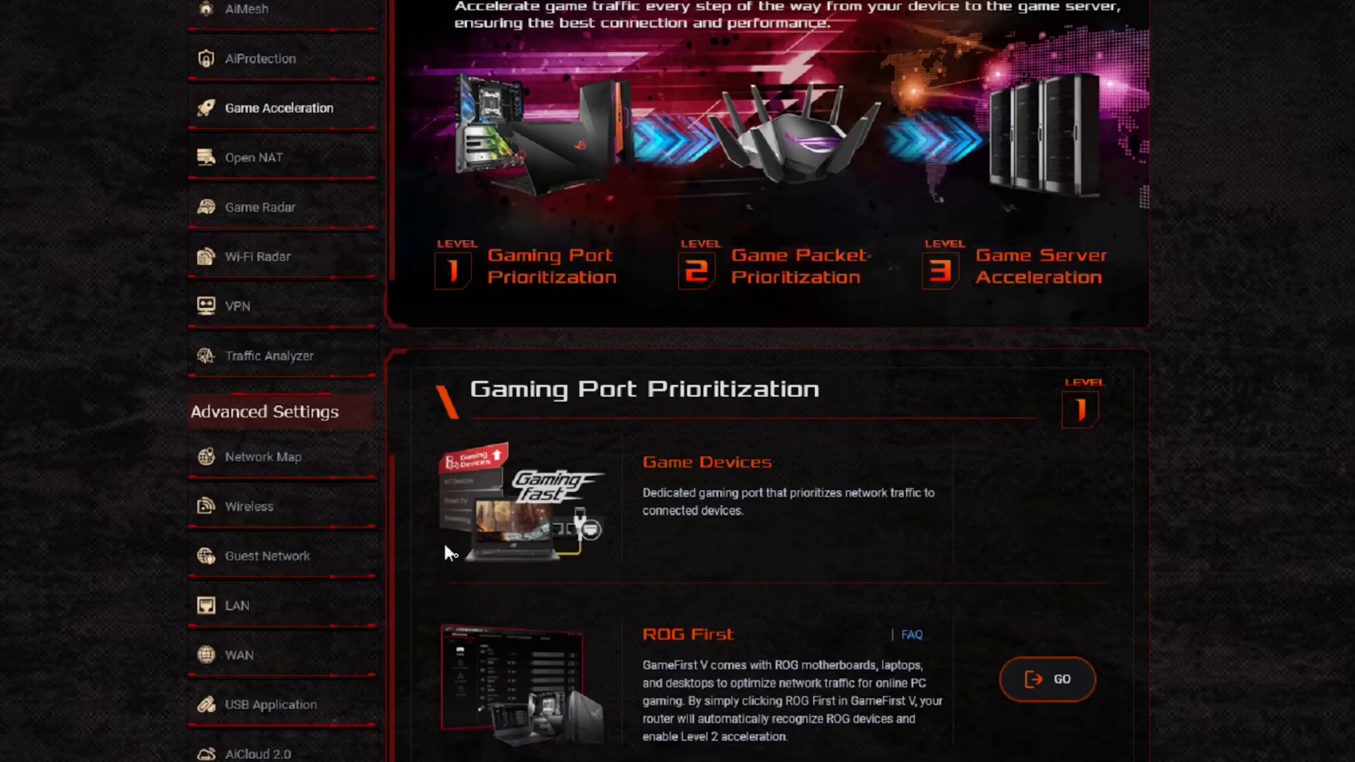
{"action": "scroll", "coordinate": [447, 548], "scroll_direction": "up", "scroll_amount": 3}
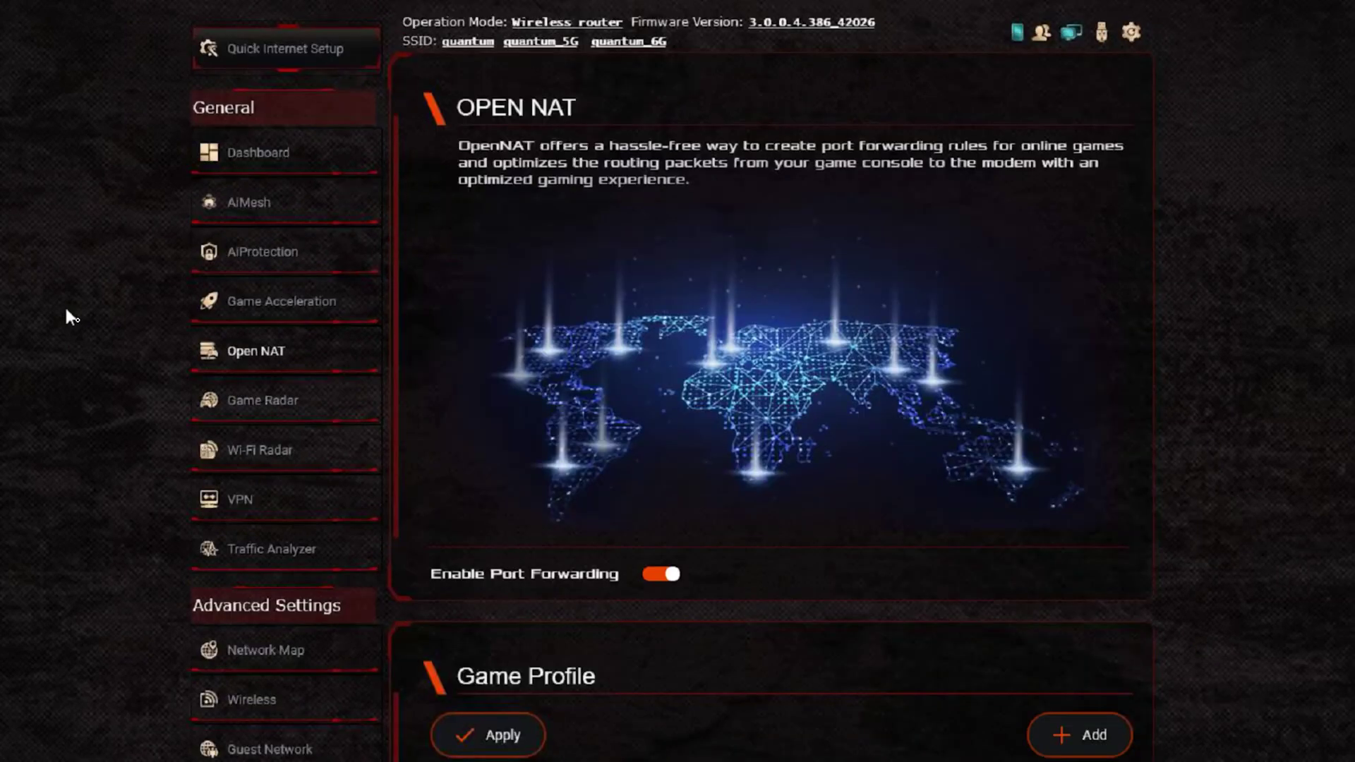
Scroll down to review the Wireless General 2.4 GHz and 5 GHz band settings.
{"action": "scroll", "coordinate": [70, 308], "scroll_direction": "down", "scroll_amount": 1}
{"action": "scroll", "coordinate": [73, 311], "scroll_direction": "down", "scroll_amount": 5}
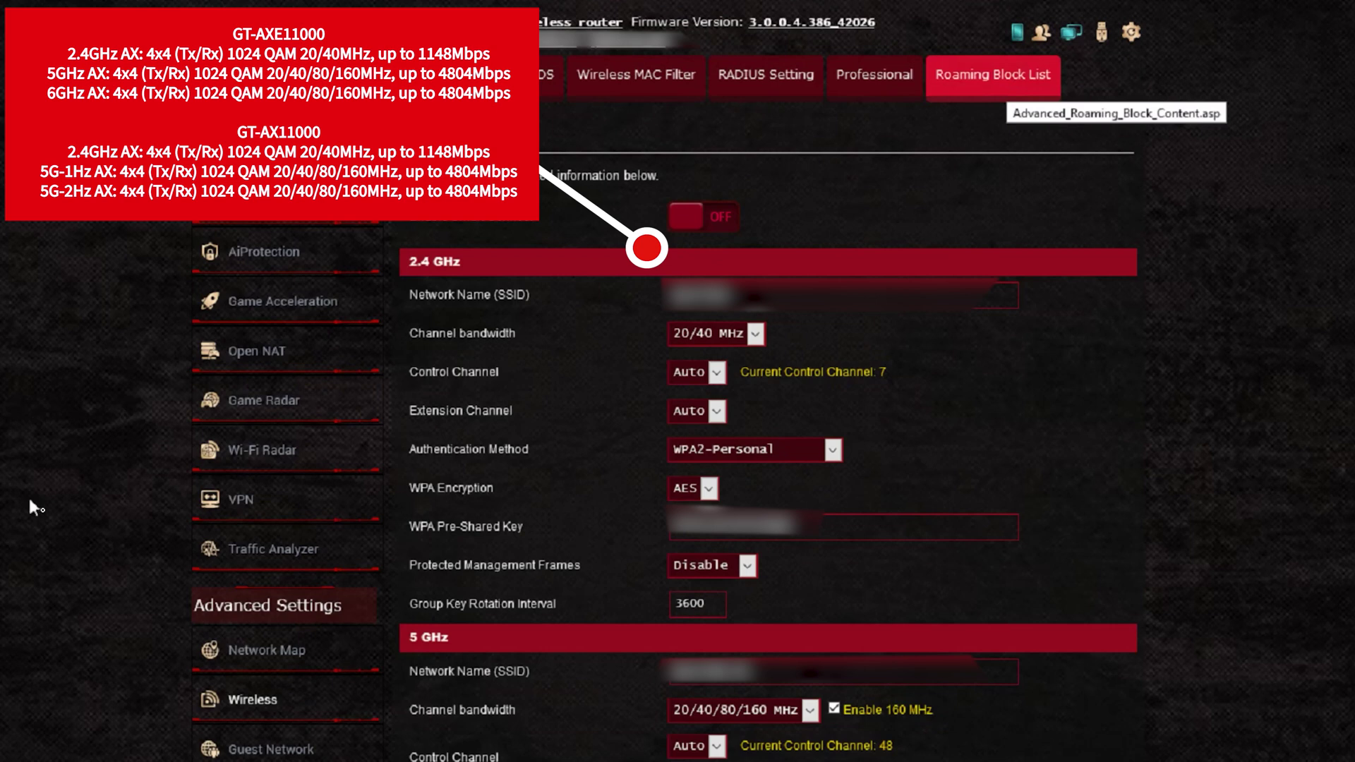
Review the 5 GHz authentication method options, keeping WPA2-Personal selected.
{"action": "scroll", "coordinate": [734, 281], "scroll_direction": "down", "scroll_amount": 6}
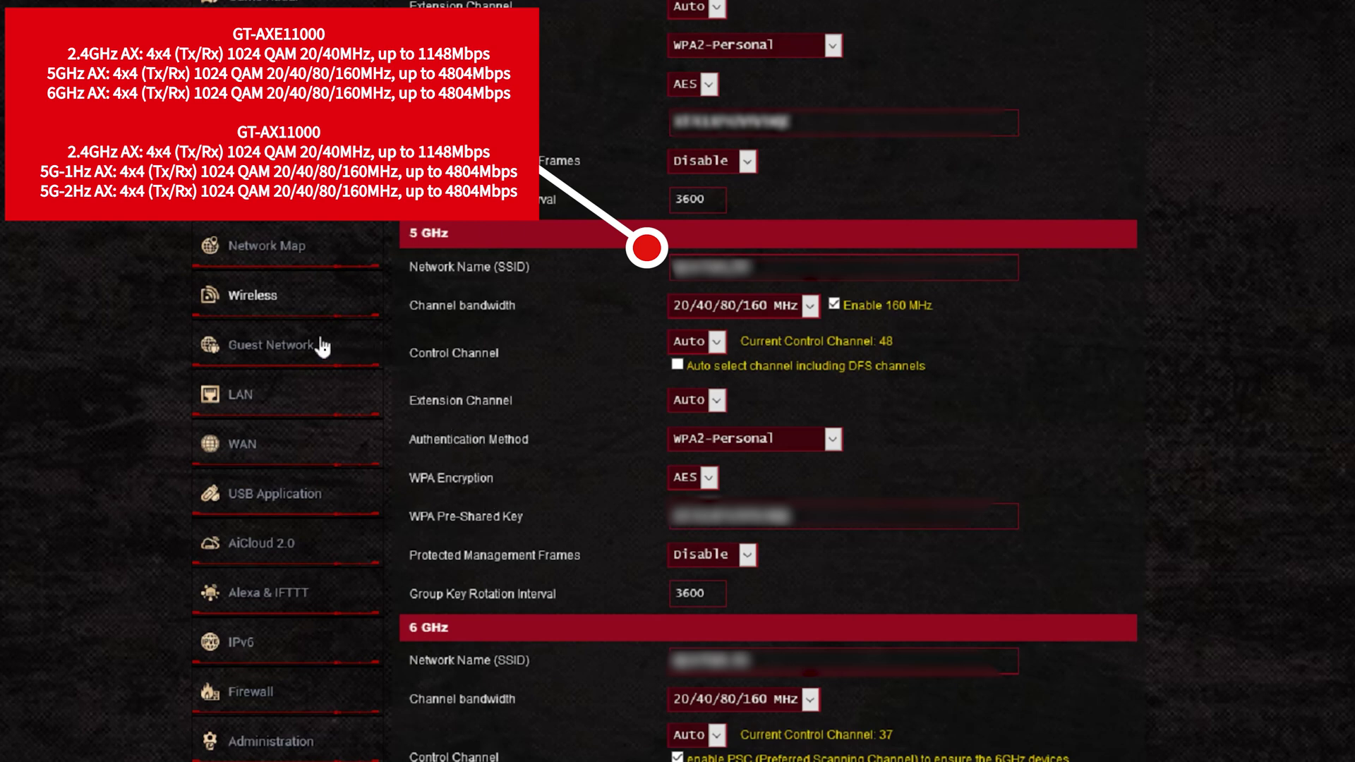
{"action": "left_click", "coordinate": [833, 442]}
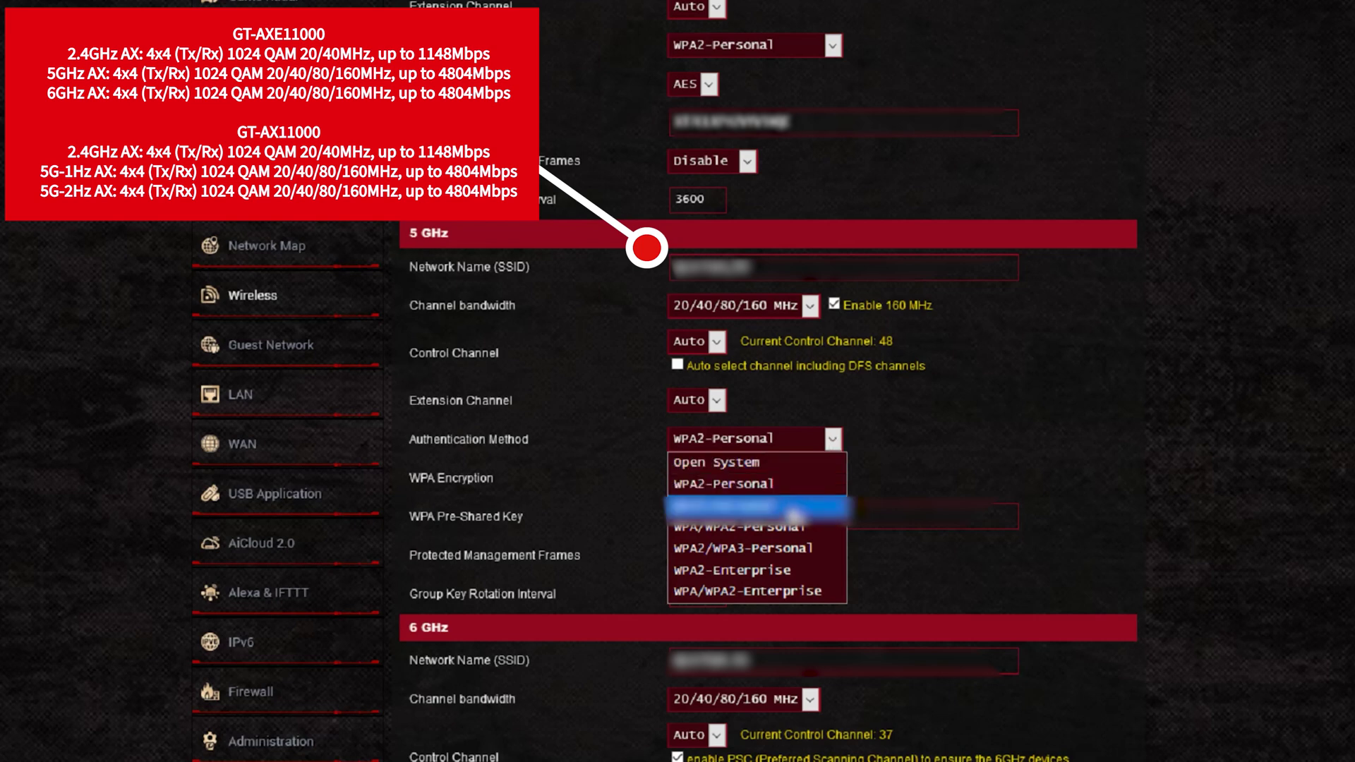
{"action": "left_click", "coordinate": [836, 442]}
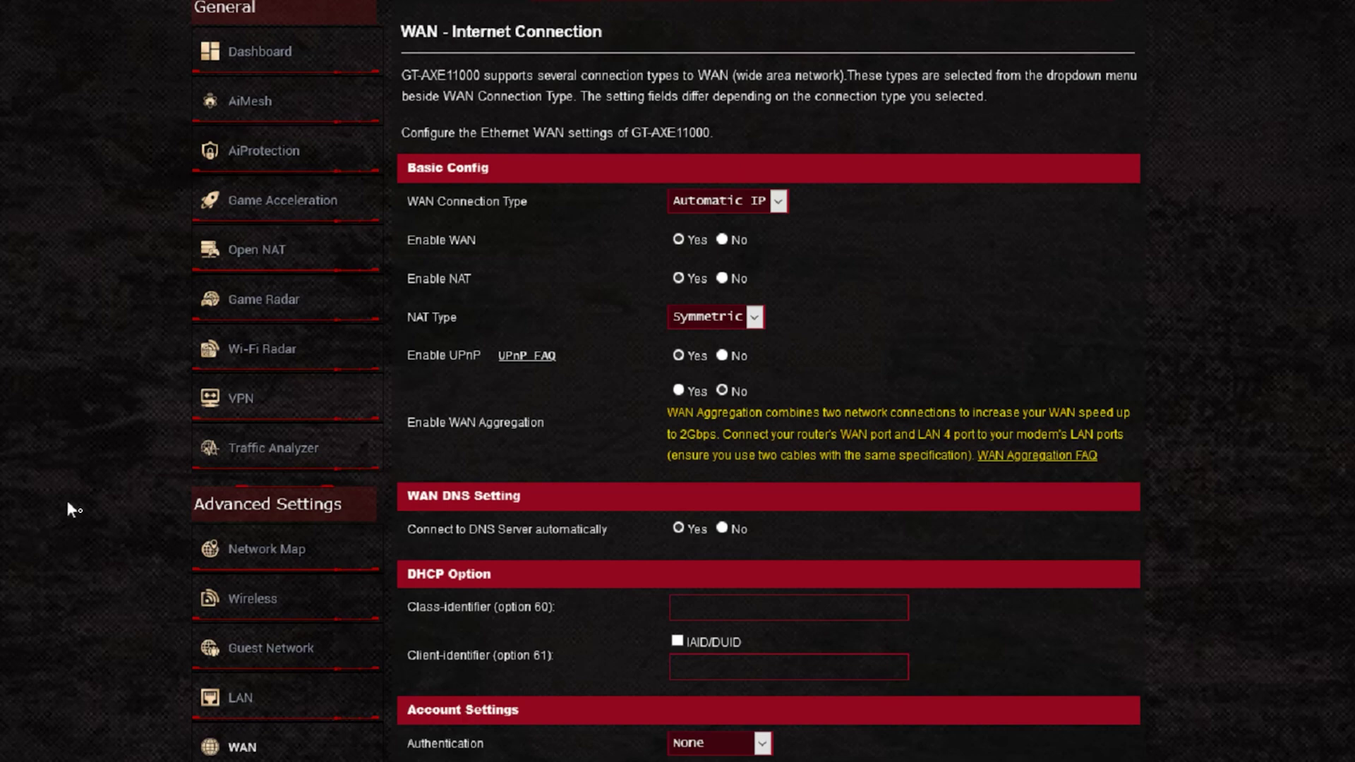
{"action": "scroll", "coordinate": [797, 281], "scroll_direction": "down", "scroll_amount": 2}
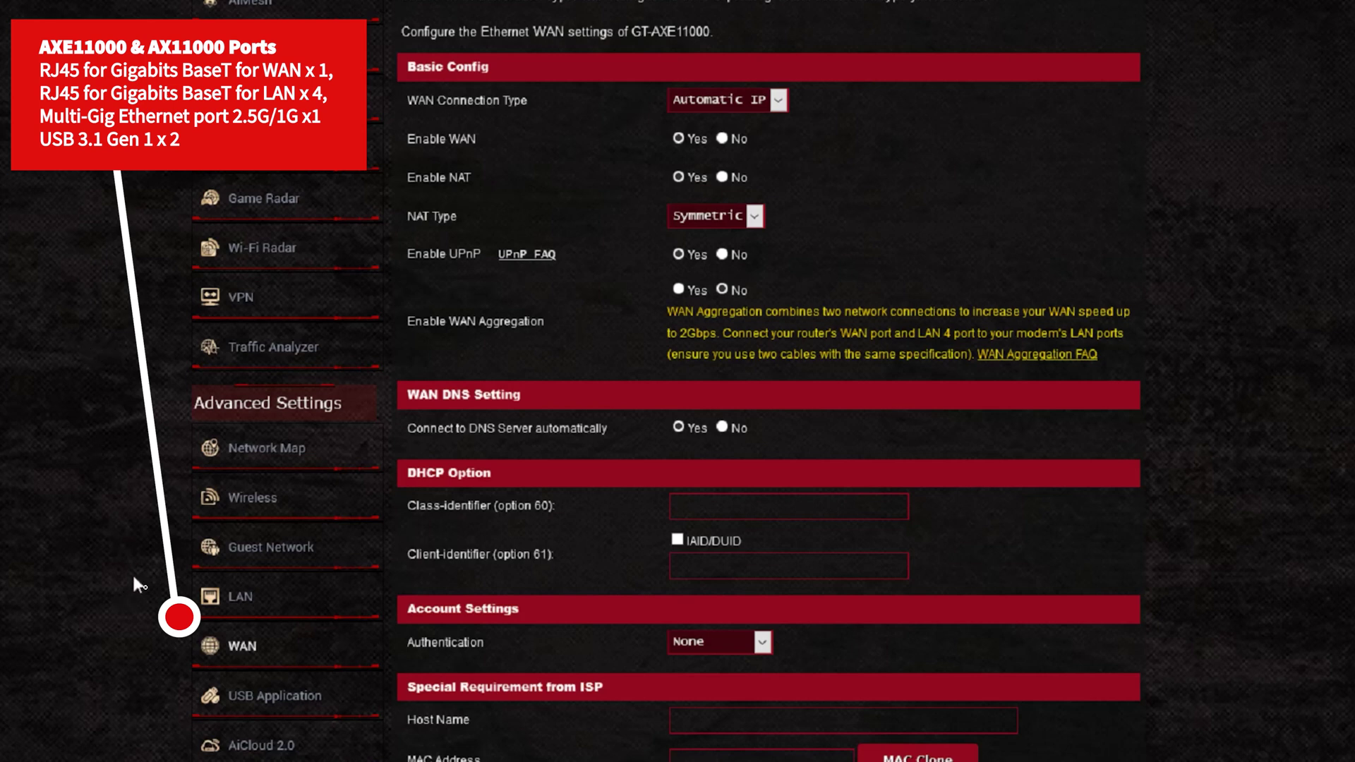
{"action": "scroll", "coordinate": [123, 583], "scroll_direction": "down", "scroll_amount": 2}
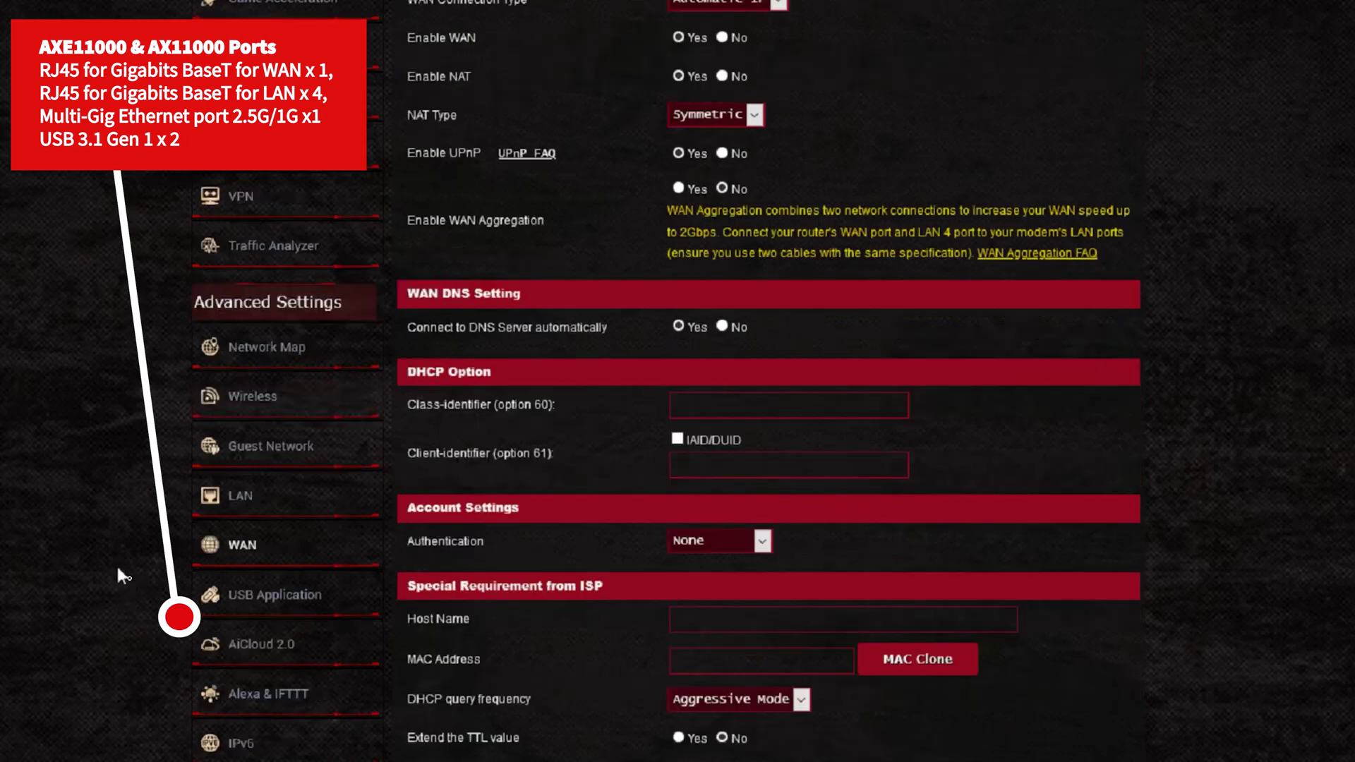